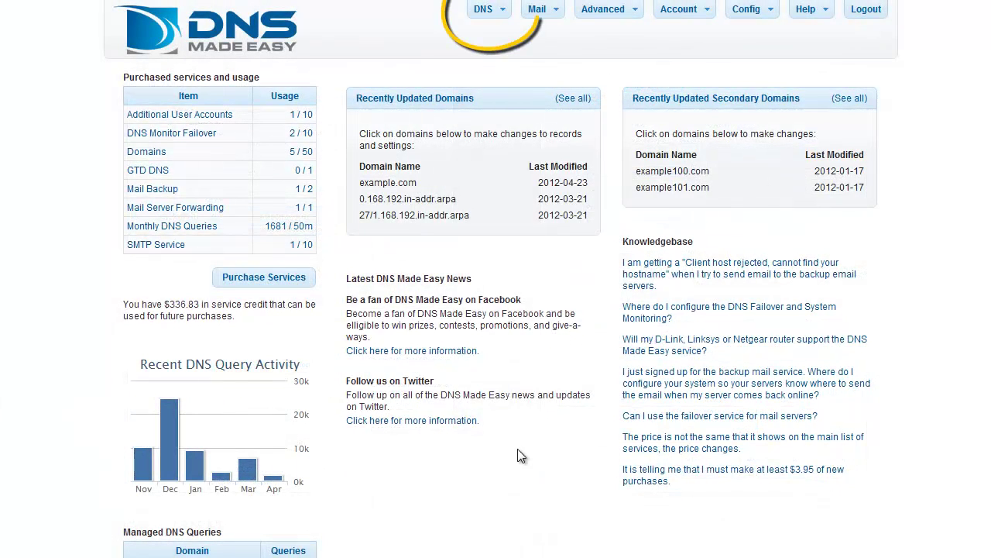
# Open the Managed DNS records of the domain example.com.
pyautogui.click(485, 11)
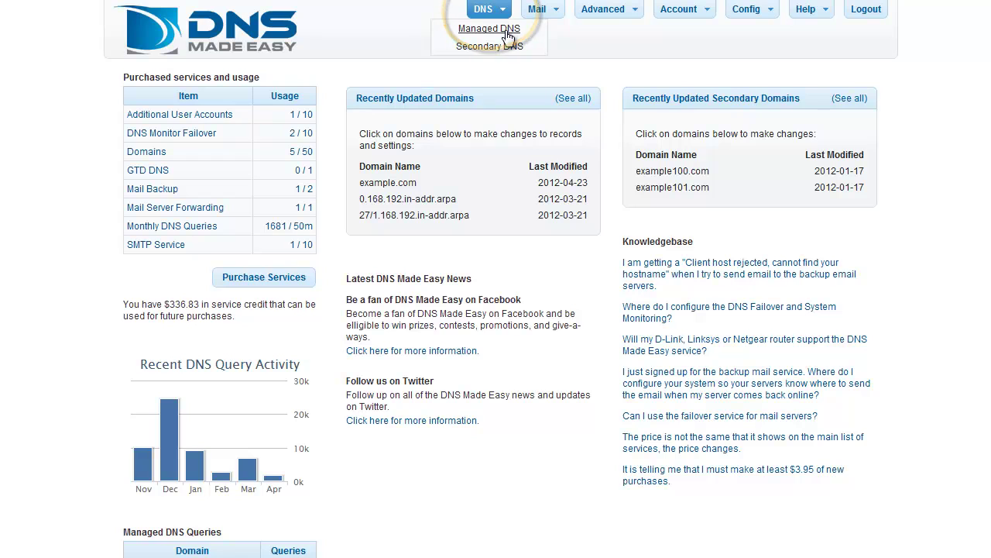
pyautogui.click(506, 28)
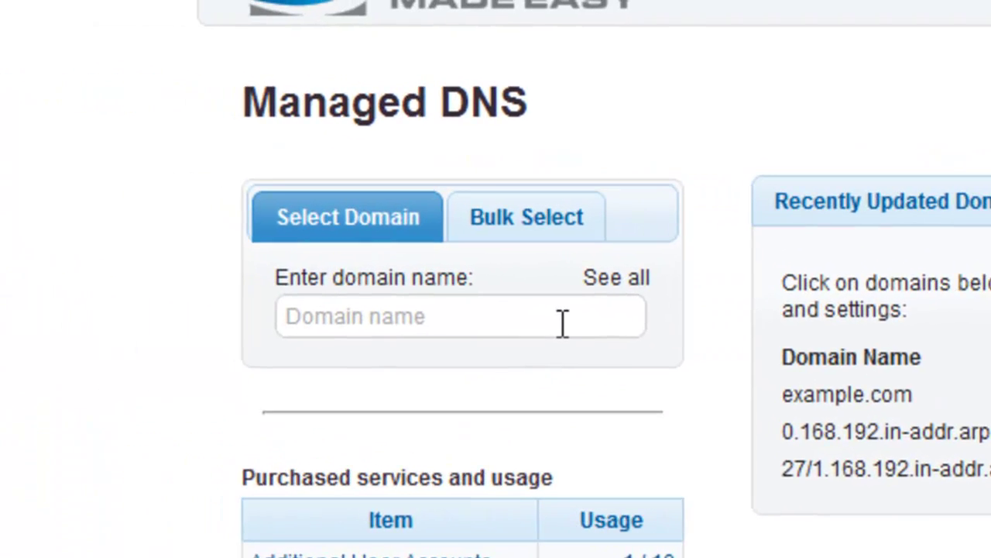
pyautogui.click(571, 324)
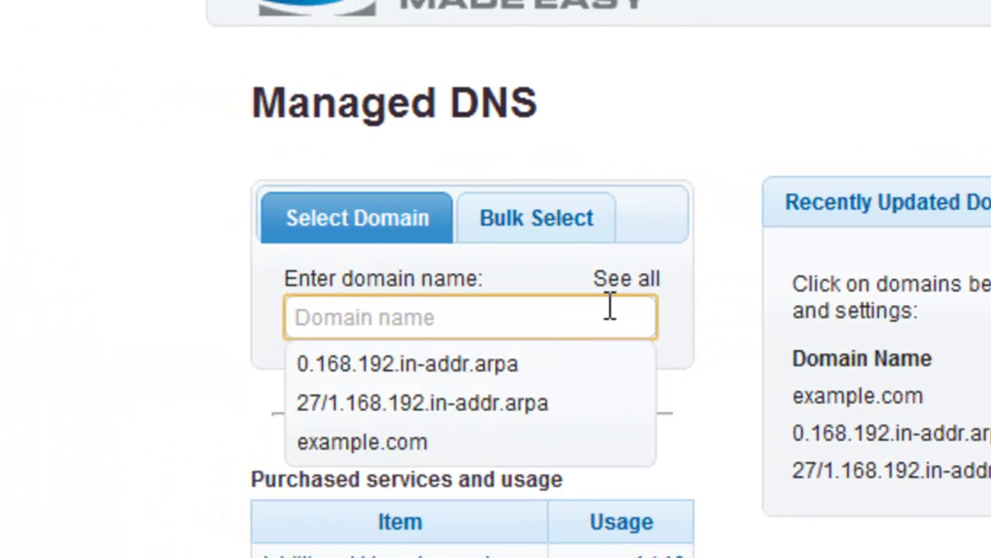
pyautogui.write('example.com')
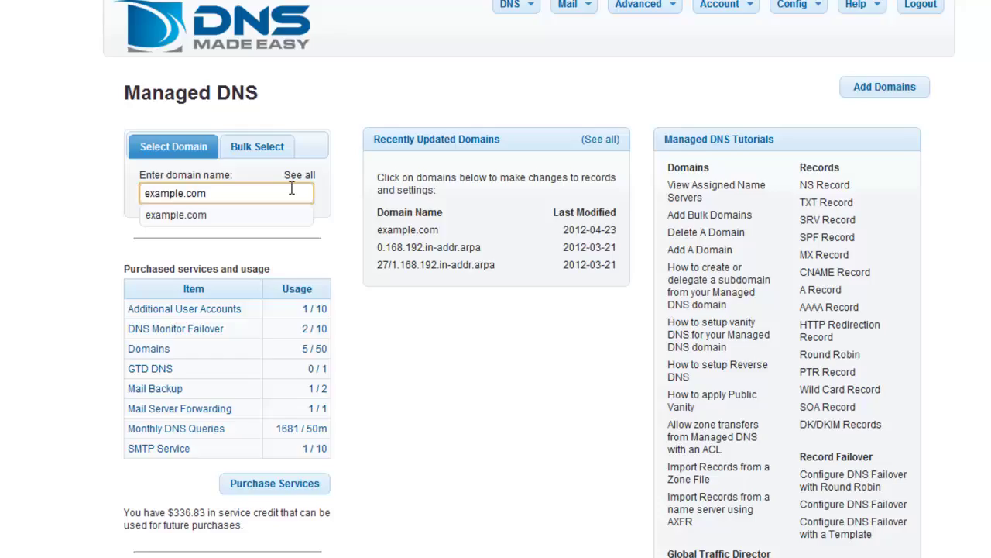
pyautogui.press('Return')
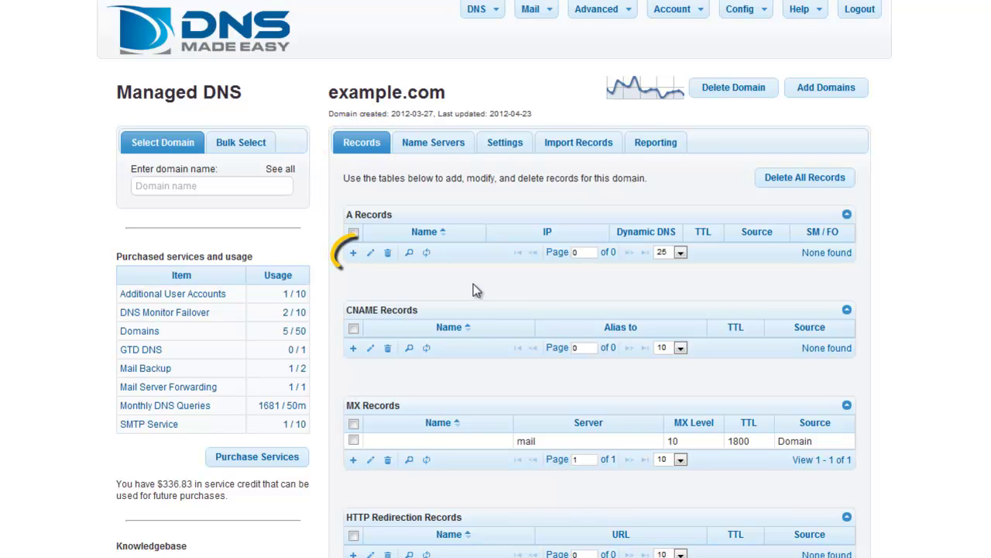
# Add an A record for example.com with a blank name that points to IP 192.168.1.2.
pyautogui.click(352, 254)
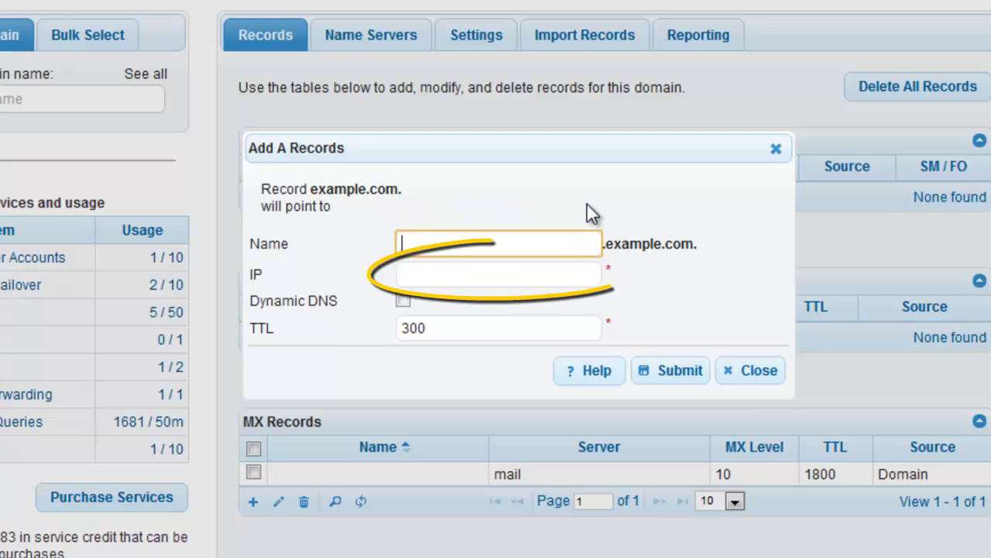
pyautogui.click(589, 271)
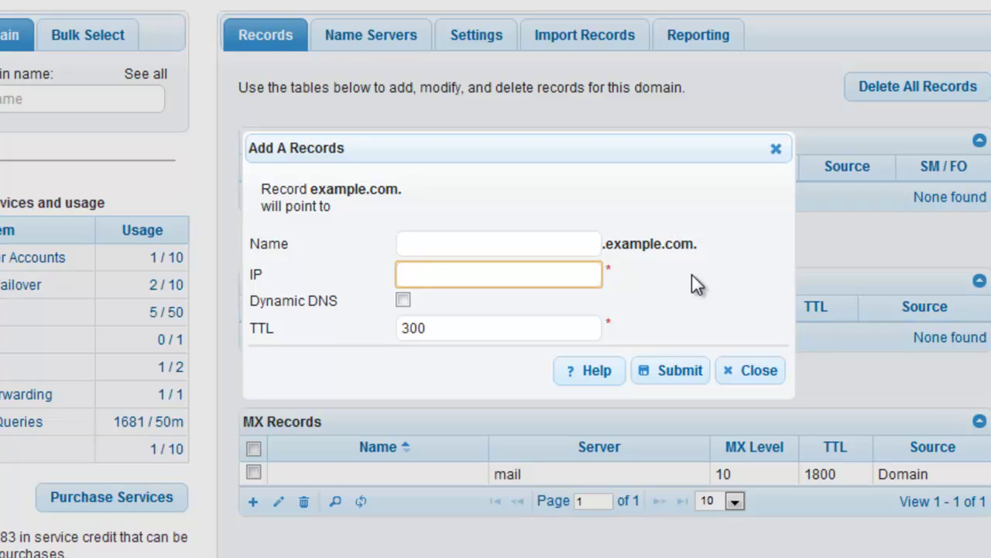
pyautogui.write('192.168.1.')
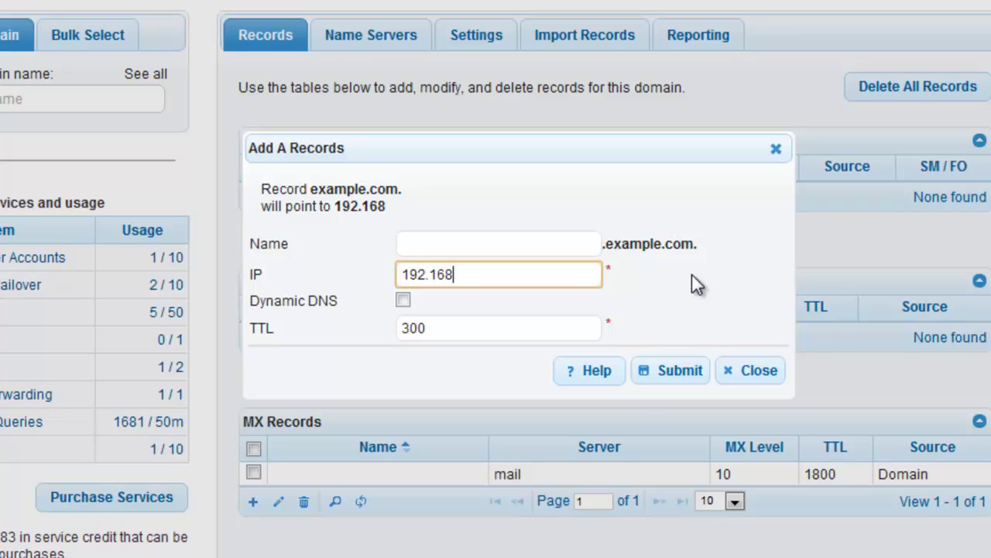
pyautogui.write('2')
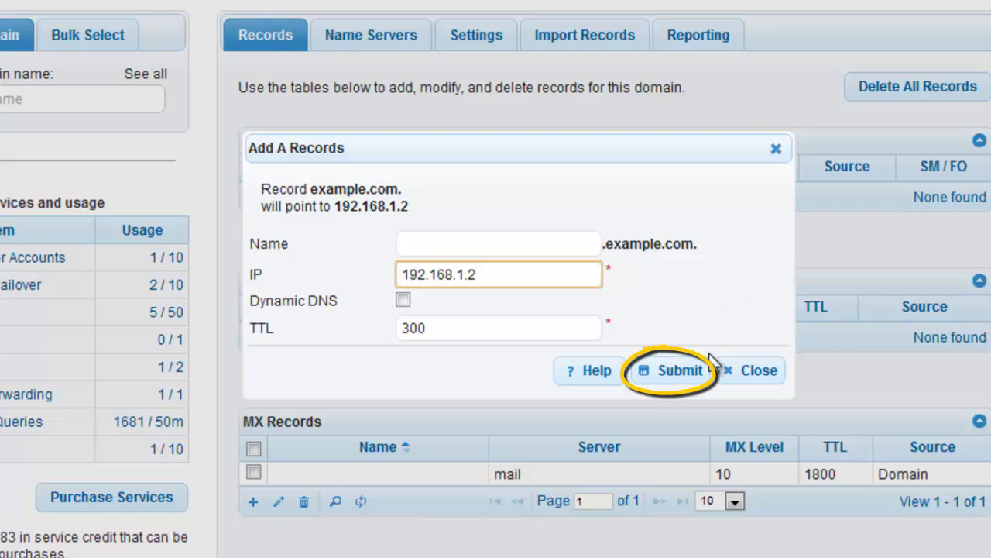
pyautogui.click(706, 377)
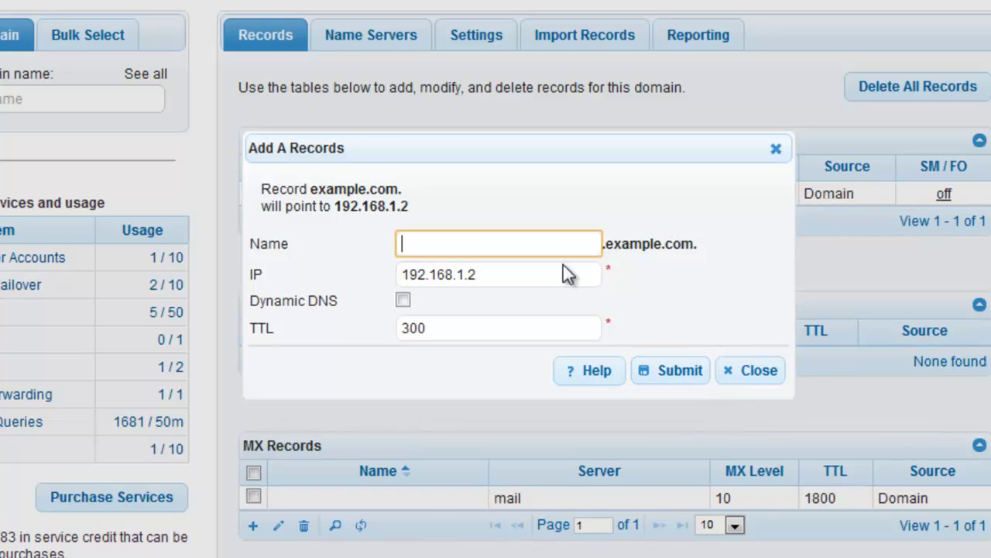
# Add a second A record with a blank name pointing to IP 192.168.1.3, and close the record form.
pyautogui.click(551, 276)
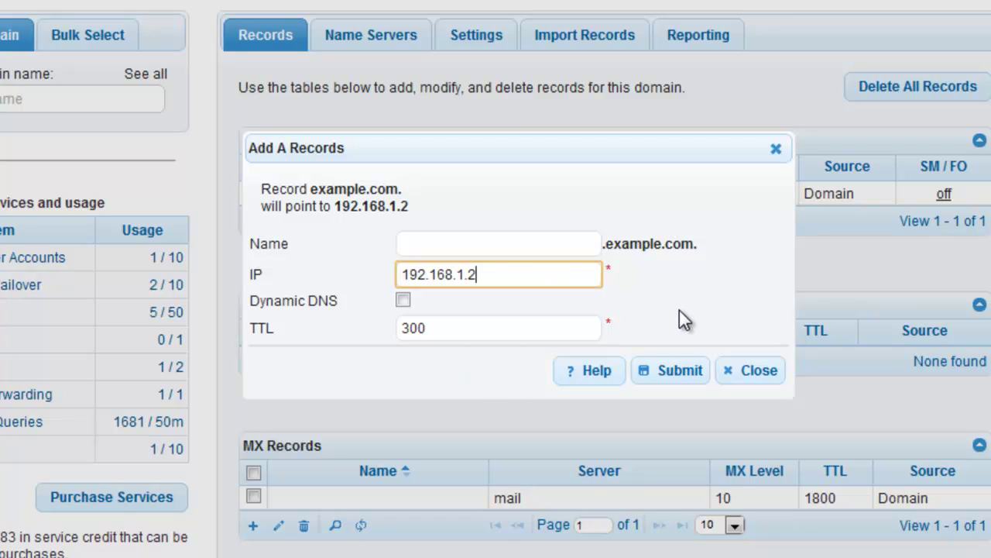
pyautogui.press('BackSpace')
pyautogui.write('3')
pyautogui.click(687, 376)
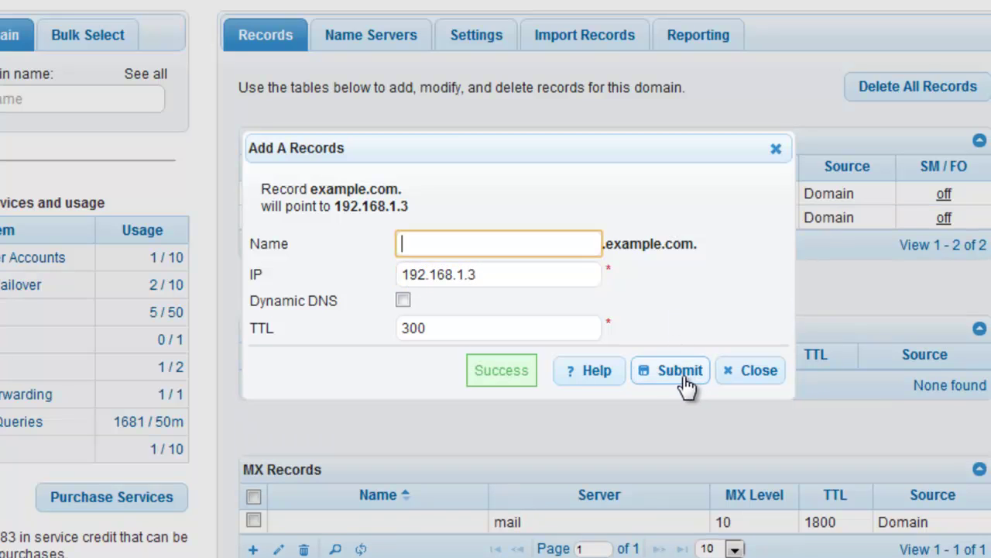
pyautogui.click(757, 371)
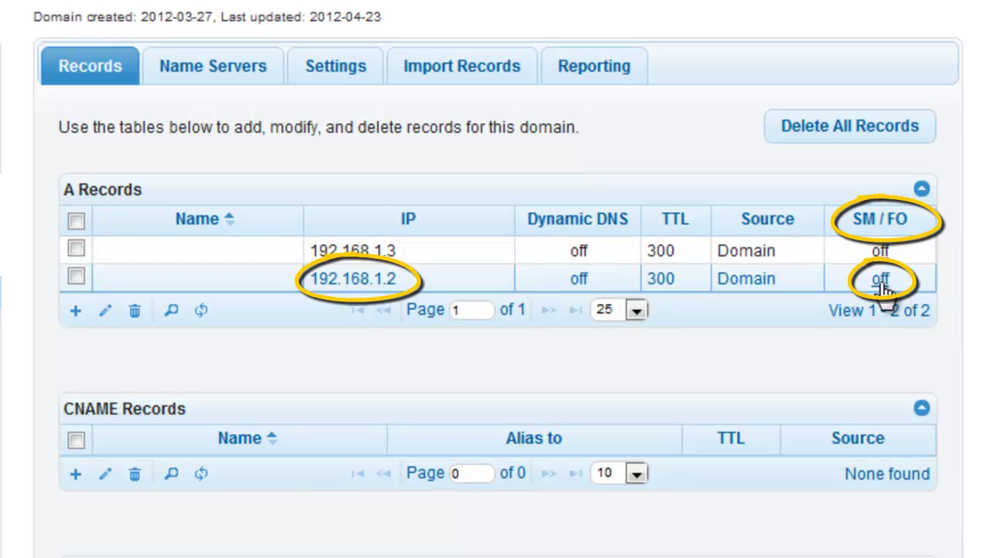
# Enable monitoring notifications and DNS failover for the 192.168.1.2 record, with description server1, a maximum of 10 emails and the HTTP protocol.
pyautogui.click(882, 281)
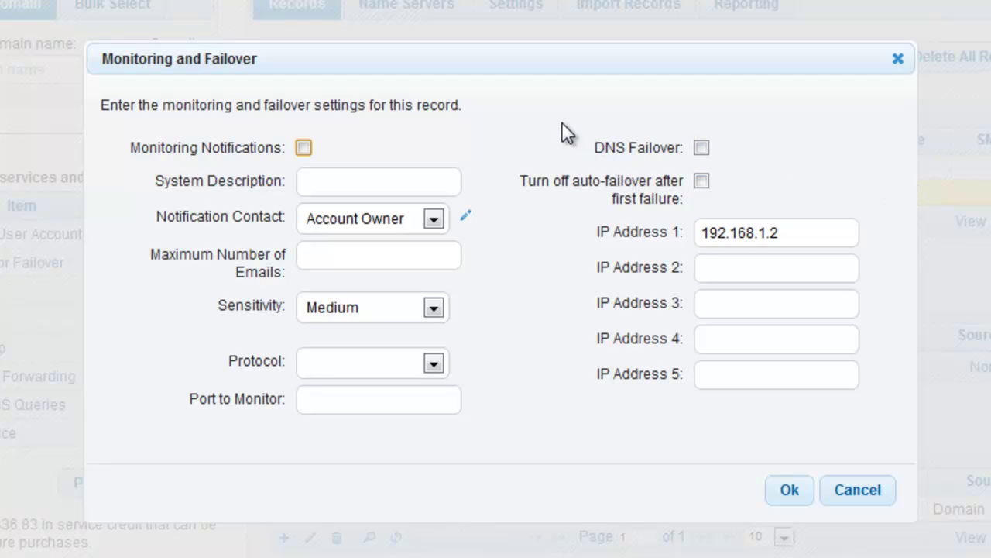
pyautogui.click(302, 147)
pyautogui.click(377, 178)
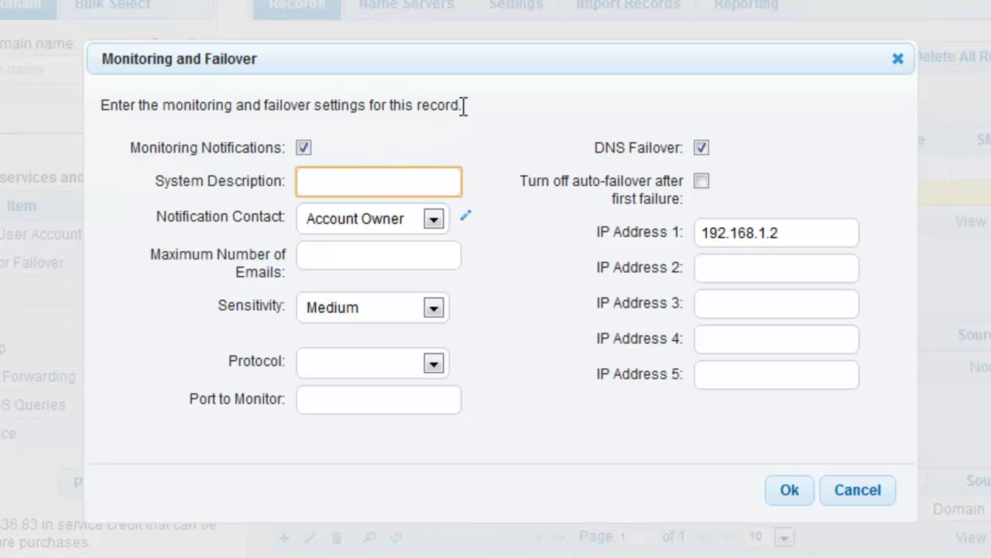
pyautogui.write('server1')
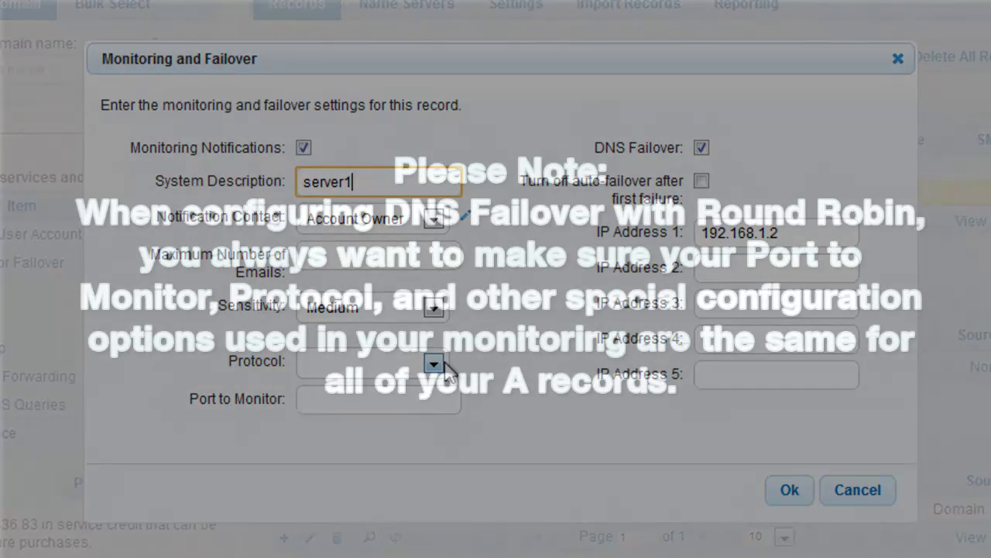
pyautogui.click(433, 364)
pyautogui.click(326, 400)
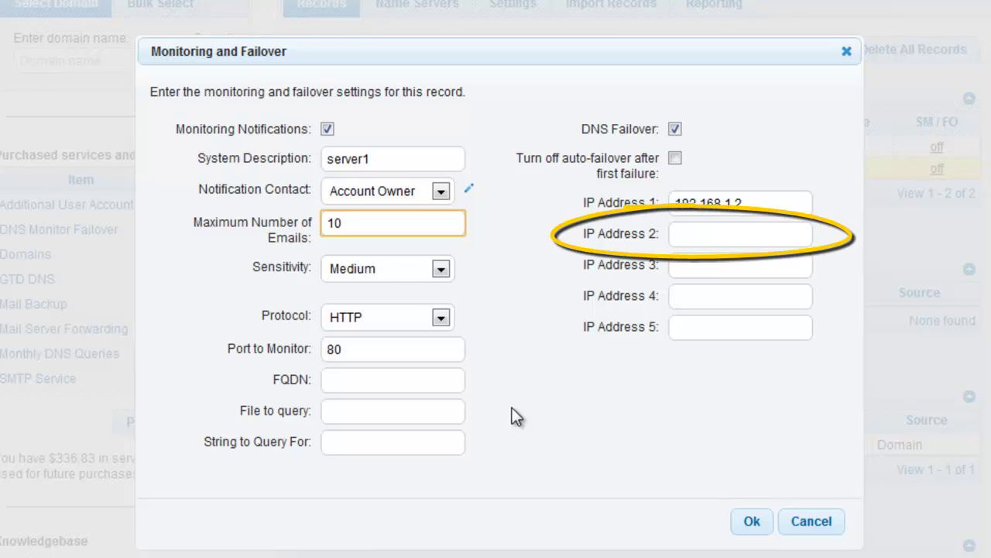
# Set 192.168.1.3 as IP Address 2 for the 192.168.1.2 record's failover and save the configuration.
pyautogui.click(703, 236)
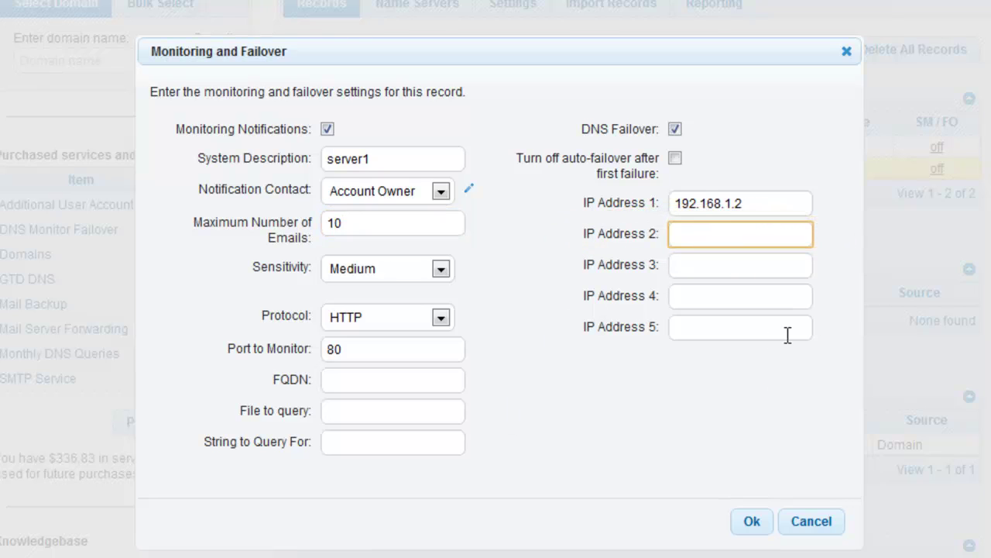
pyautogui.write('192.168.1.3')
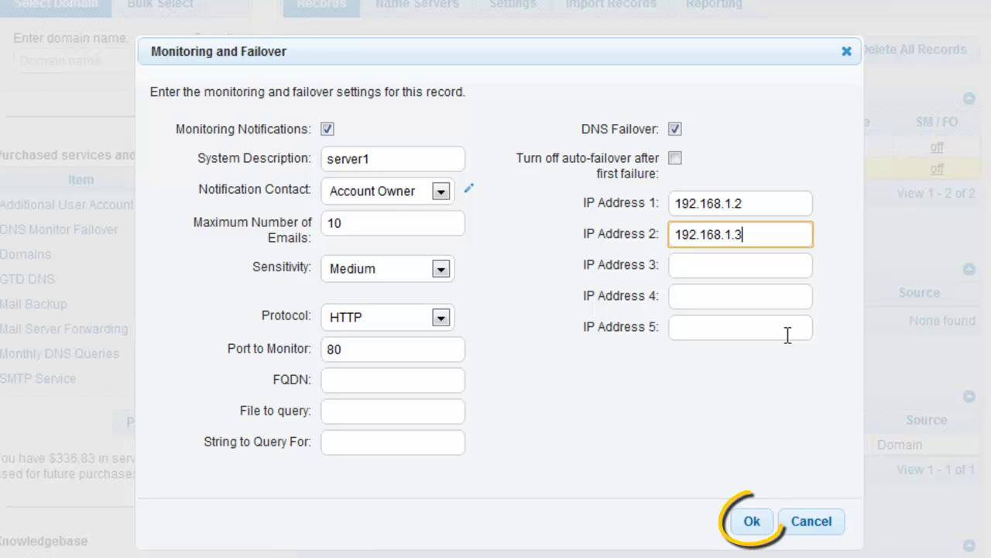
pyautogui.click(752, 523)
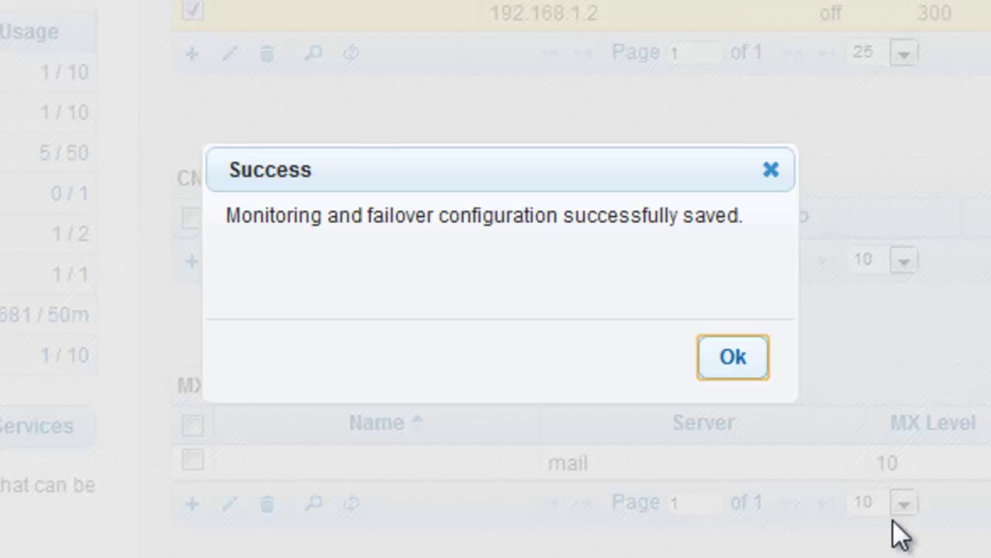
pyautogui.click(731, 359)
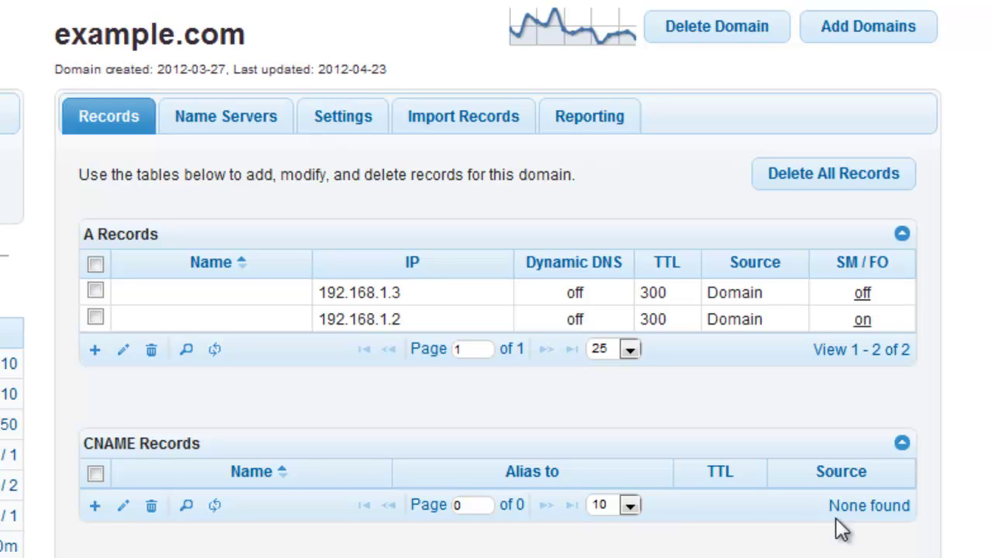
# Enable monitoring notifications and DNS failover for the 192.168.1.3 record, with the system description server2.
pyautogui.click(863, 296)
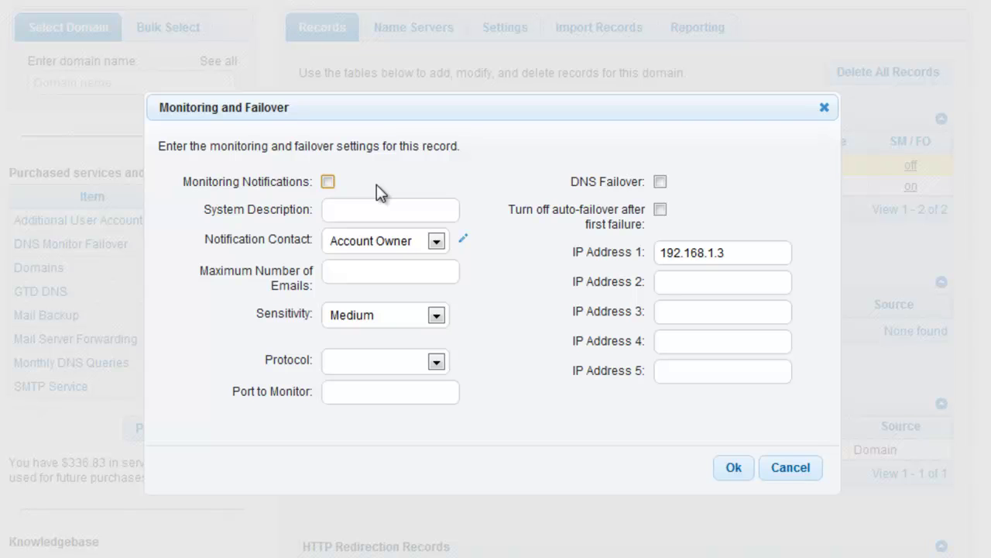
pyautogui.click(328, 181)
pyautogui.click(661, 182)
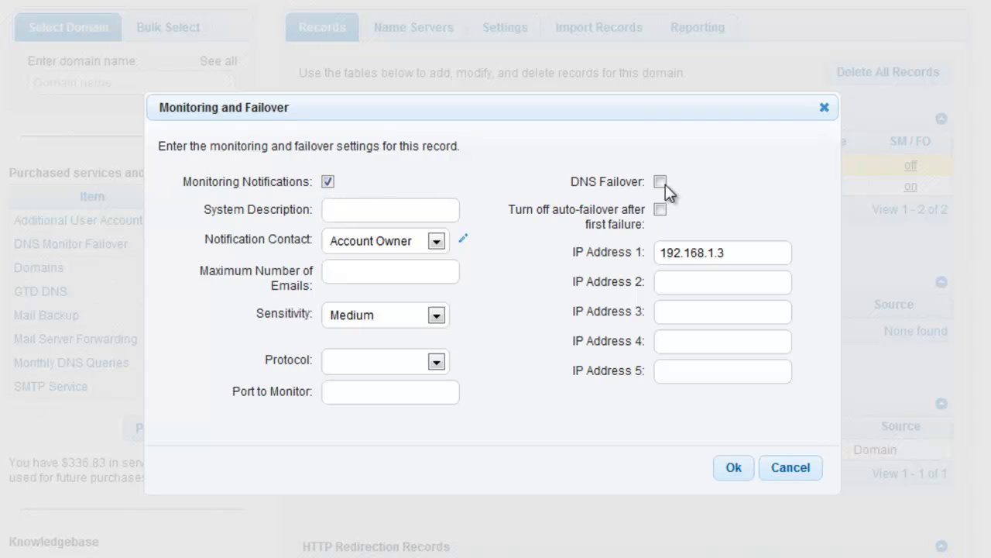
pyautogui.click(375, 209)
pyautogui.write('s')
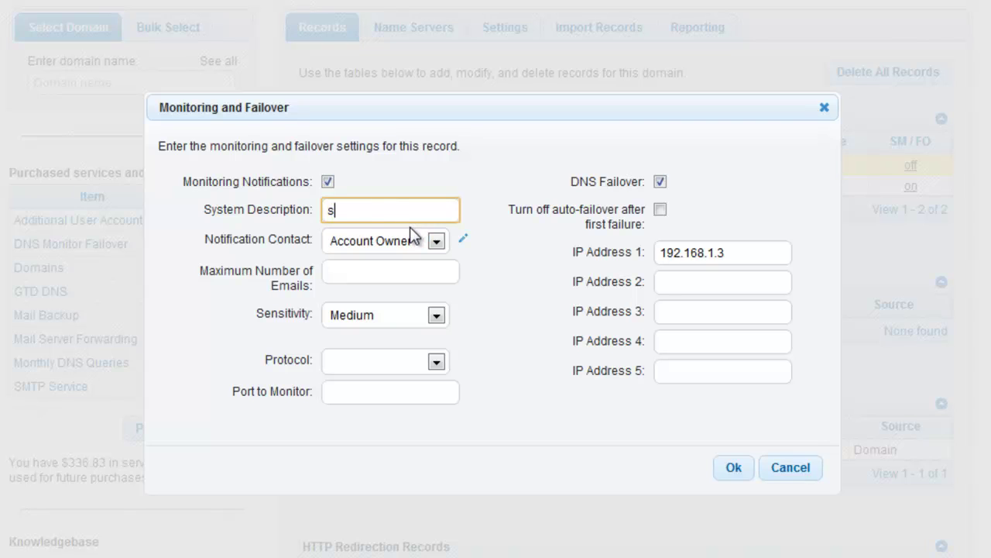
pyautogui.write('erver2')
# Set the server2 monitoring to Medium sensitivity, the HTTP protocol and a maximum of 10 emails.
pyautogui.click(407, 321)
pyautogui.click(408, 350)
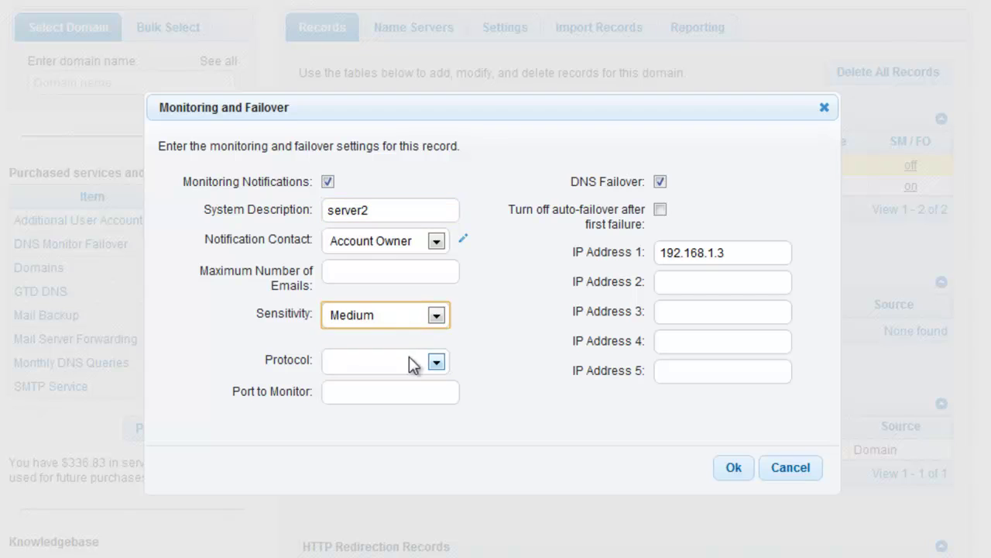
pyautogui.click(394, 366)
pyautogui.click(369, 397)
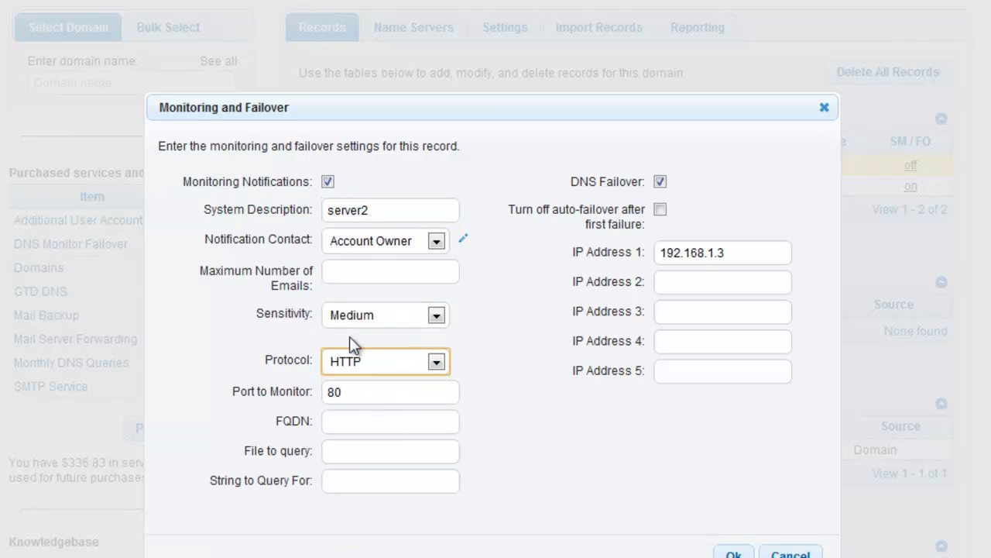
pyautogui.click(685, 280)
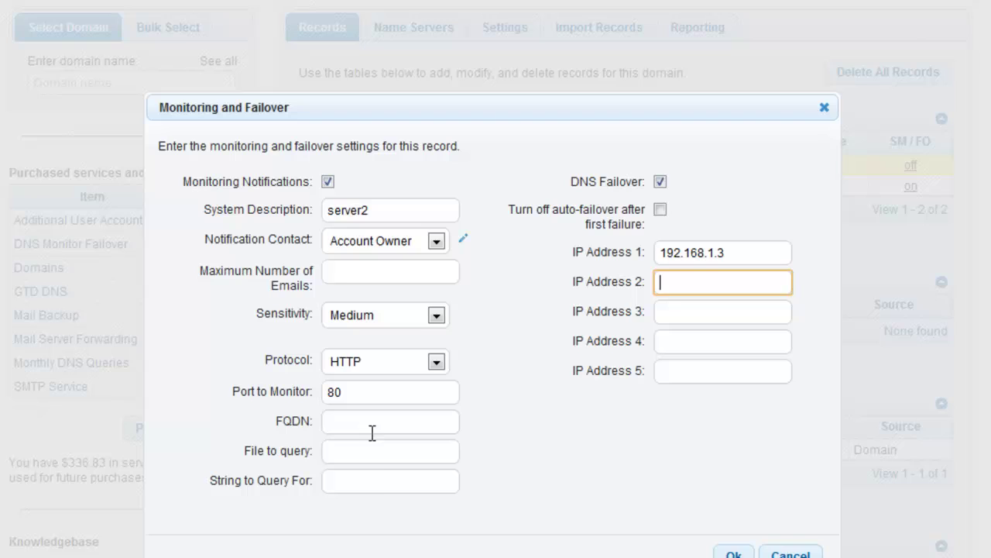
pyautogui.click(388, 269)
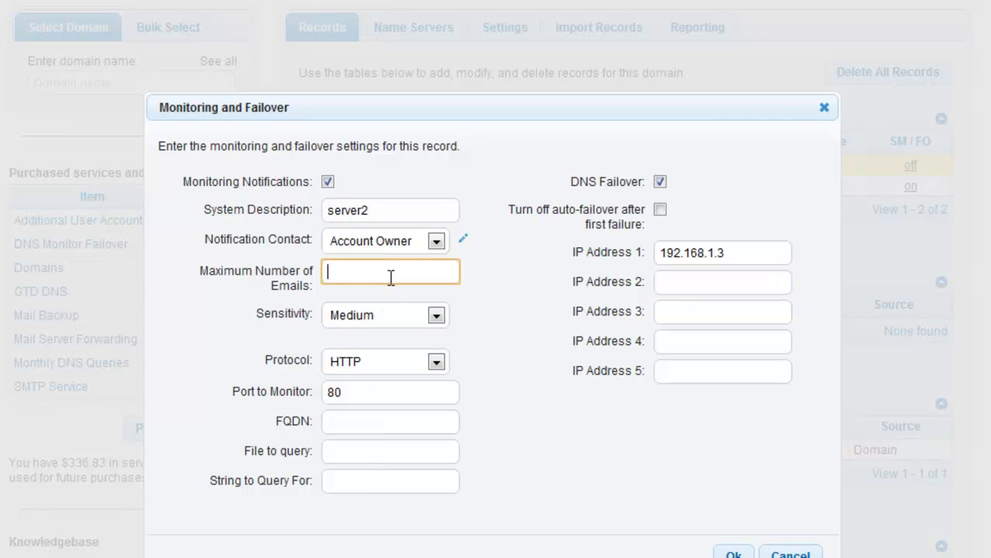
pyautogui.write('10')
pyautogui.press('Tab')
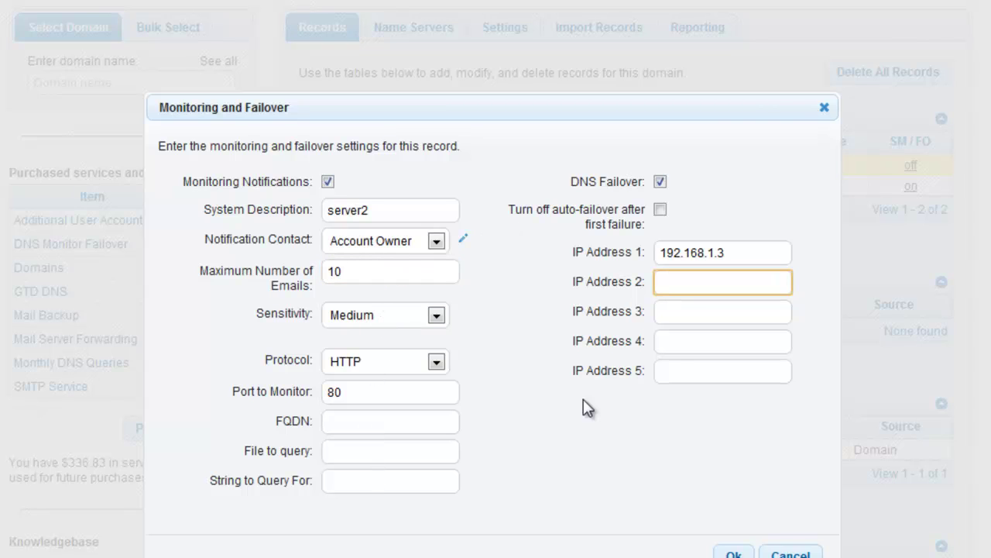
# Set 192.168.1.2 as IP Address 2 for the 192.168.1.3 record's failover and save the configuration.
pyautogui.write('192.168.1.2')
pyautogui.click(732, 552)
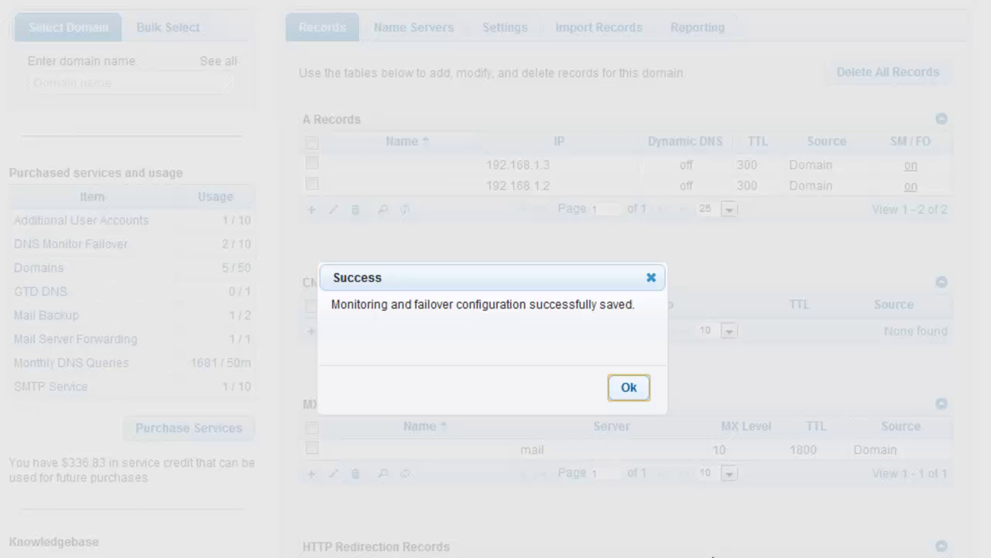
pyautogui.click(637, 394)
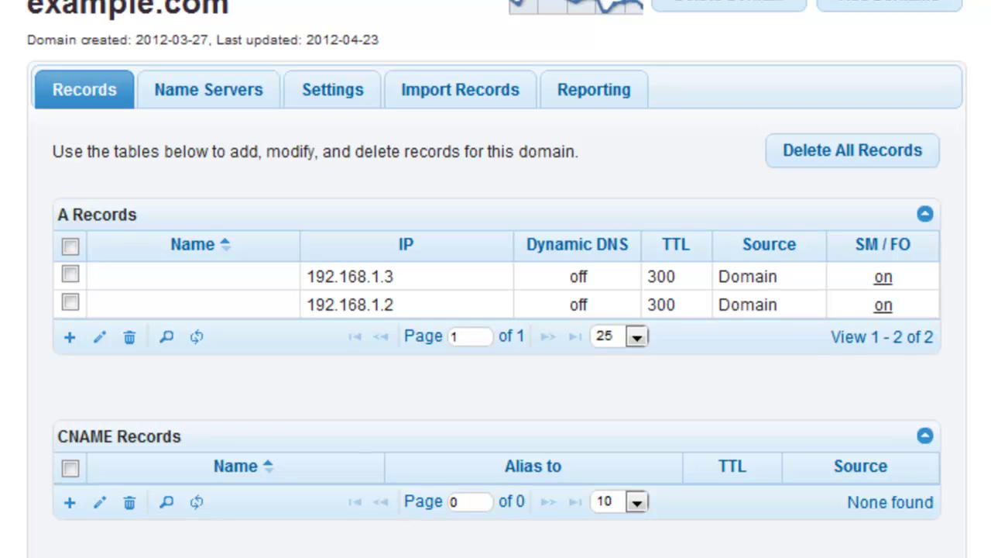
# Add a CNAME record named www with a blank alias so it points to example.com, and close the record form.
pyautogui.scroll(-3, 507, 519)
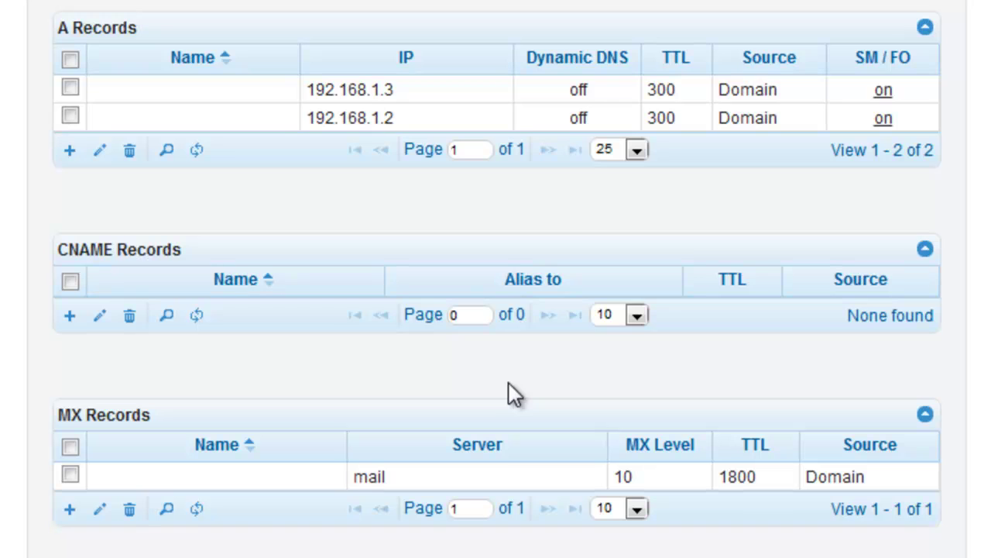
pyautogui.click(69, 315)
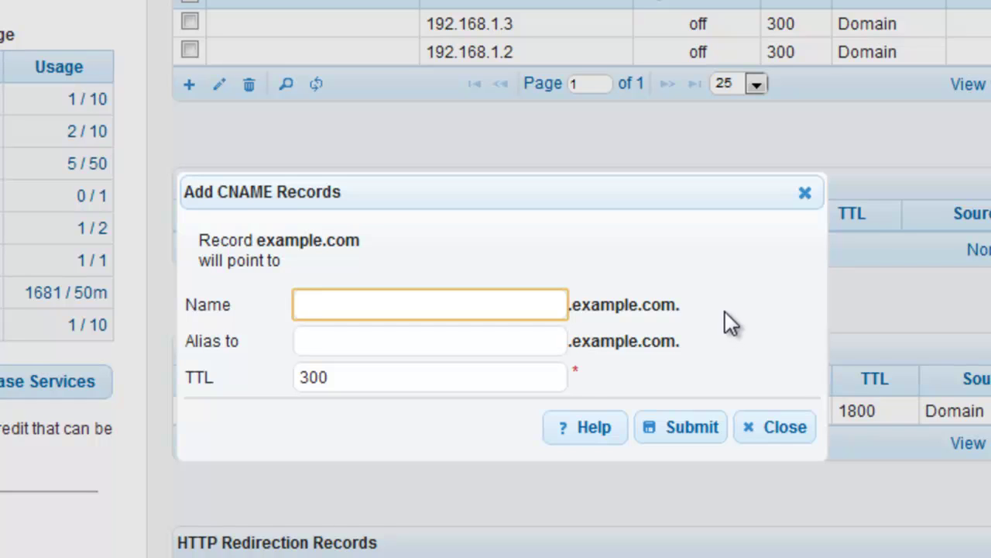
pyautogui.write('www')
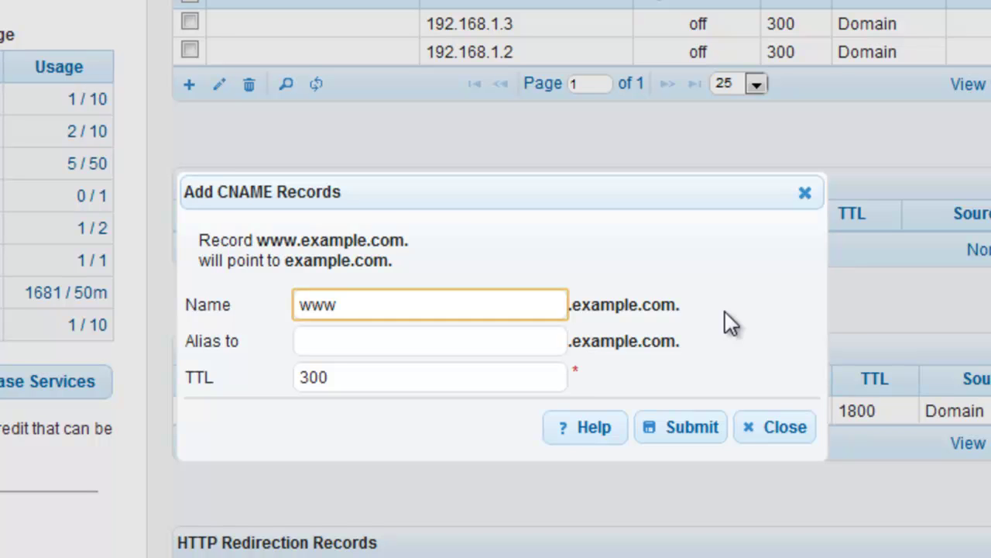
pyautogui.click(700, 427)
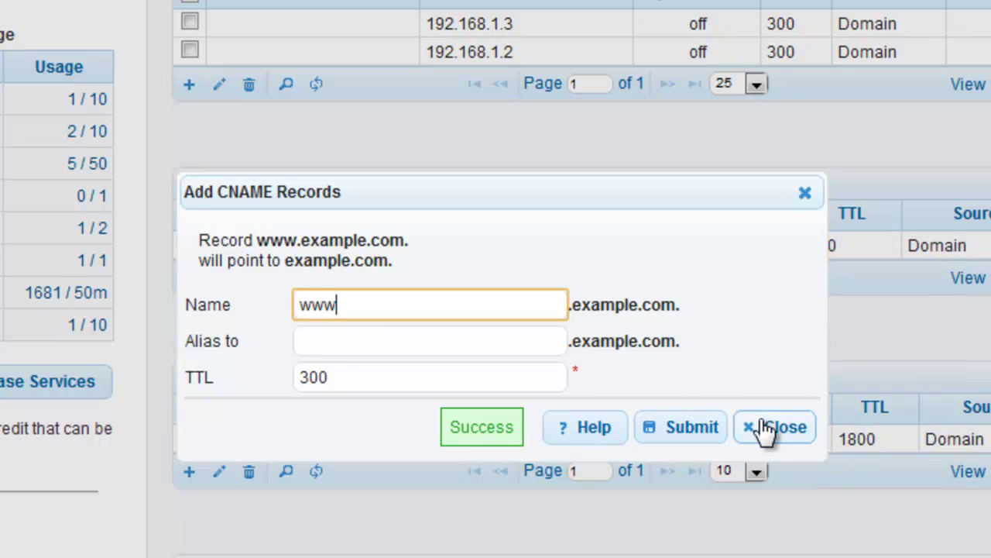
pyautogui.click(765, 428)
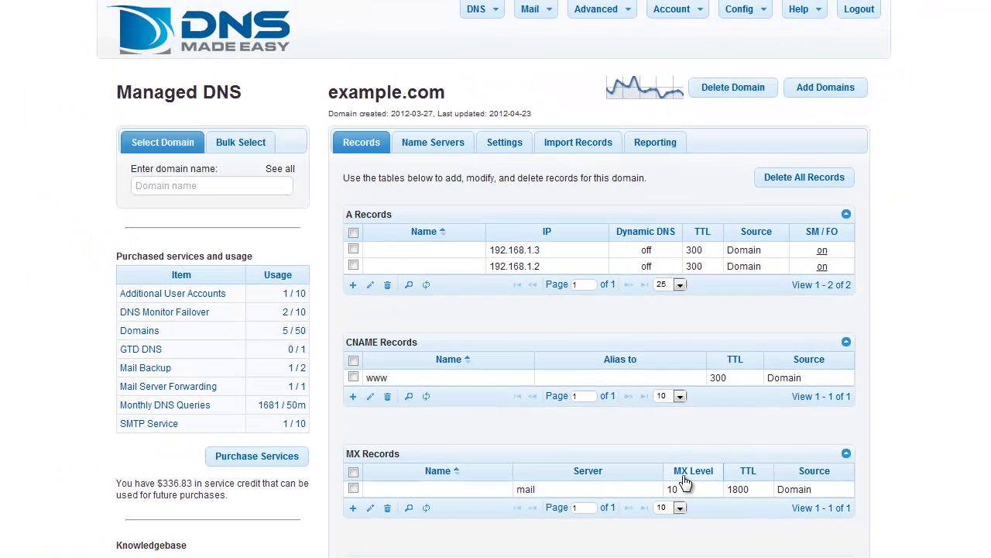